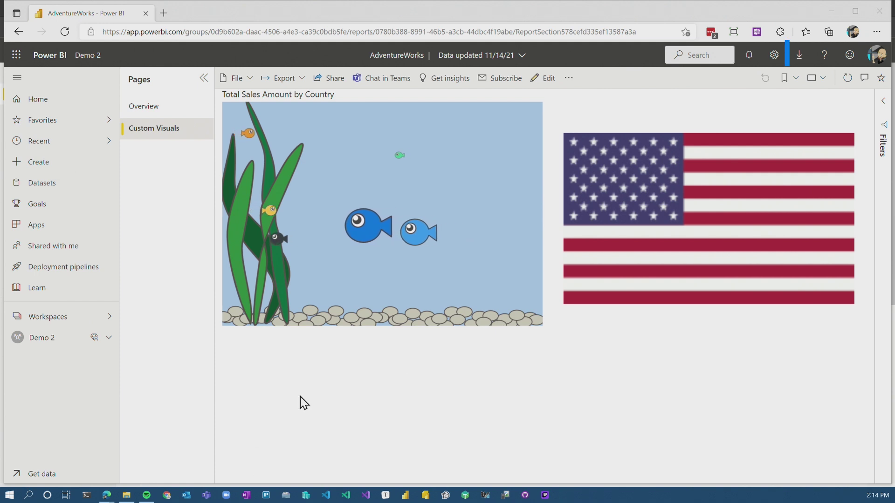
Open the Admin portal from the settings gear and scroll through the tenant settings.
click(774, 55)
click(733, 99)
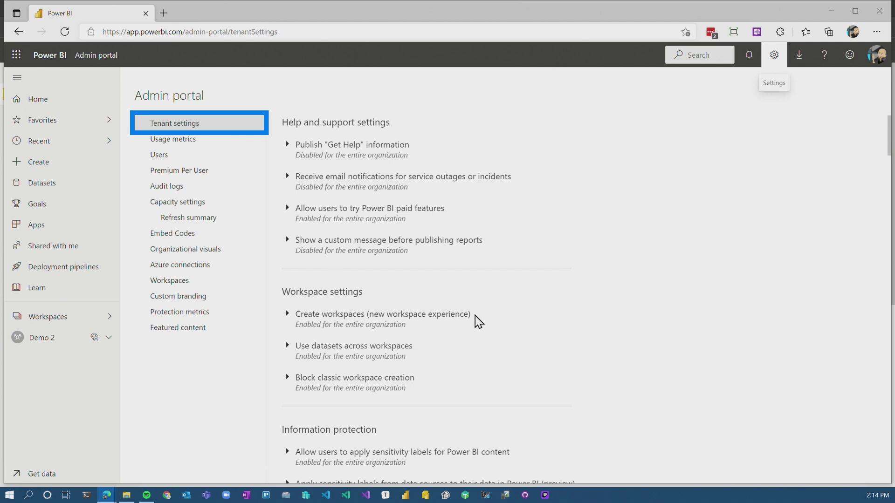
scroll(513, 319, down, 20)
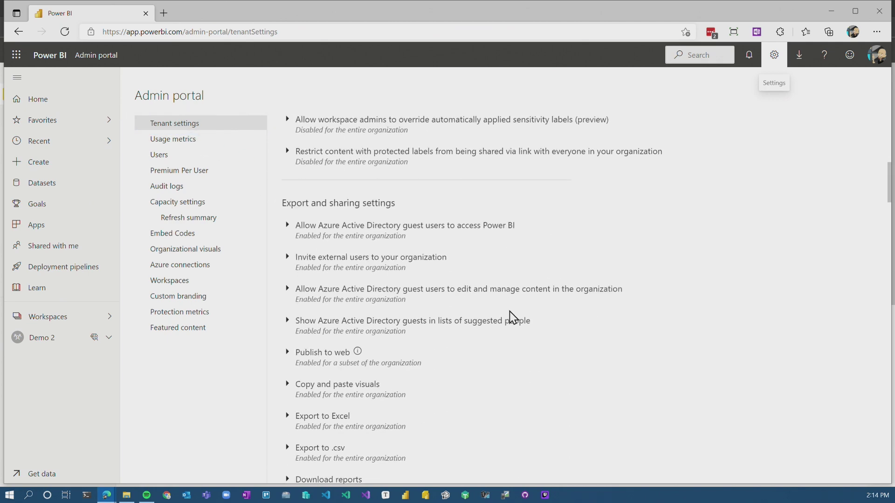
scroll(513, 318, down, 15)
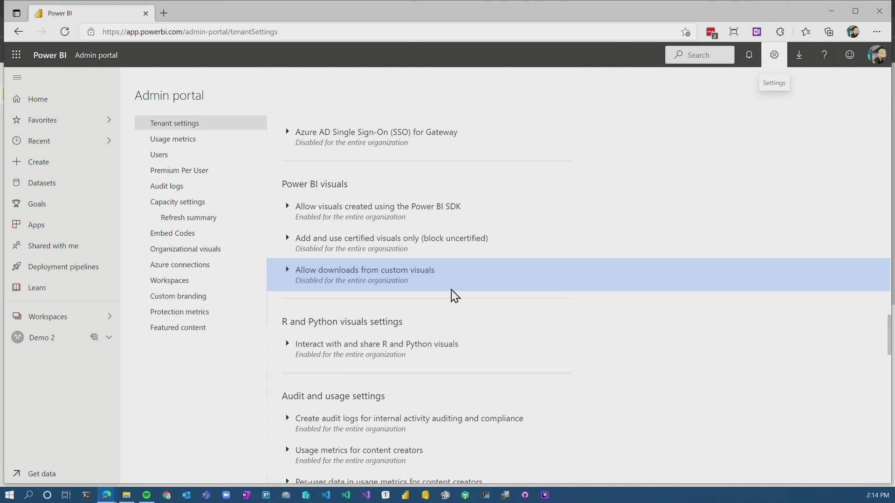
Disable and apply 'Allow visuals created using the Power BI SDK', then switch to the InPrivate window.
click(400, 225)
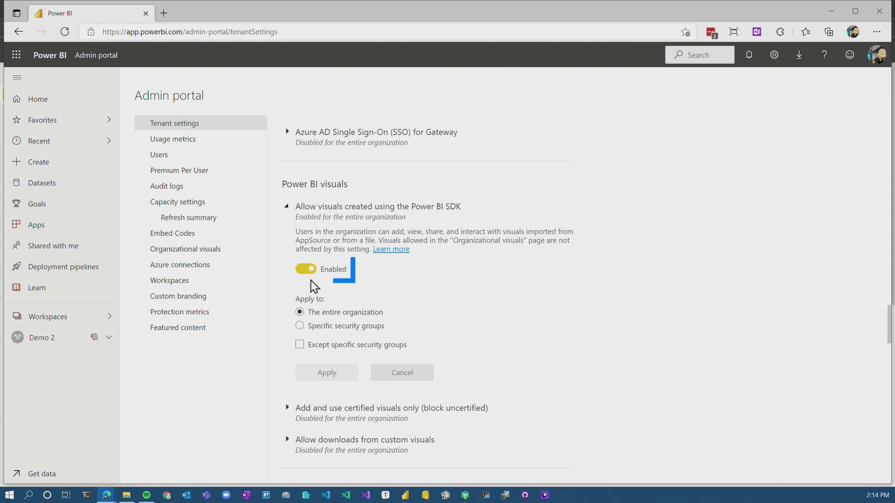
click(312, 272)
click(336, 310)
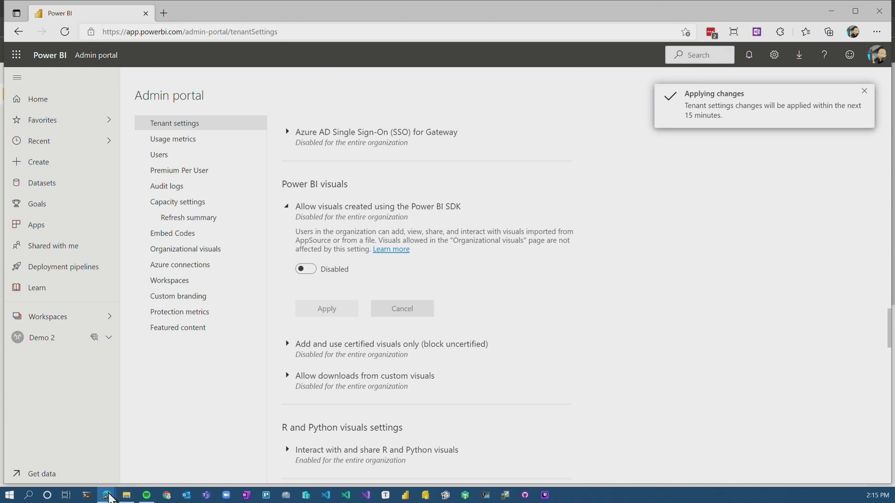
mouse_move(109, 498)
click(171, 455)
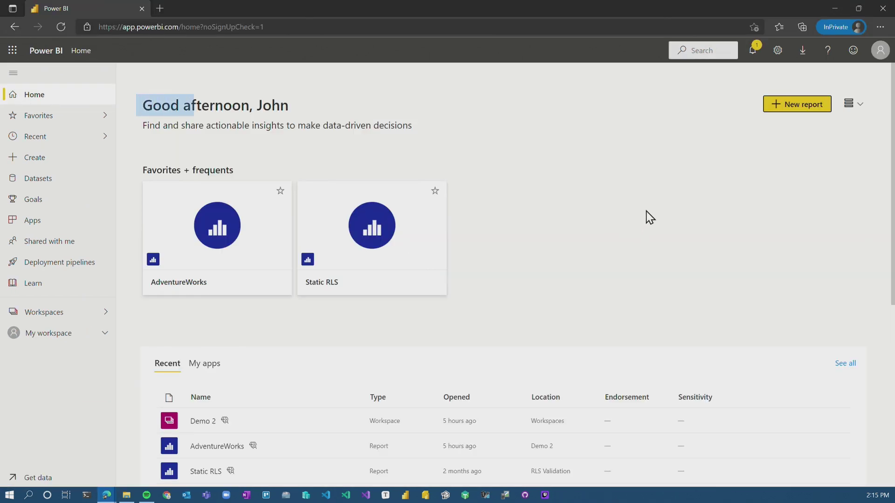
Open the AdventureWorks report in Demo 2, then go to the admin portal's Organizational visuals page.
click(43, 313)
click(167, 249)
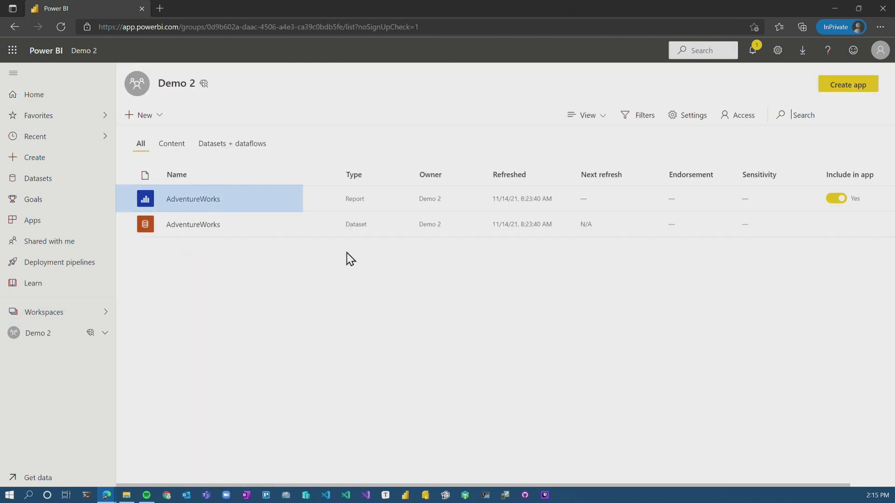
click(193, 203)
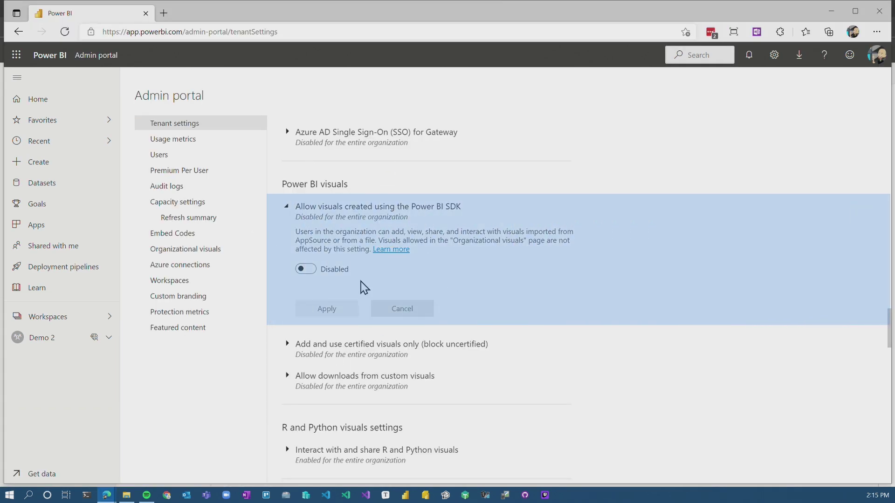
click(191, 252)
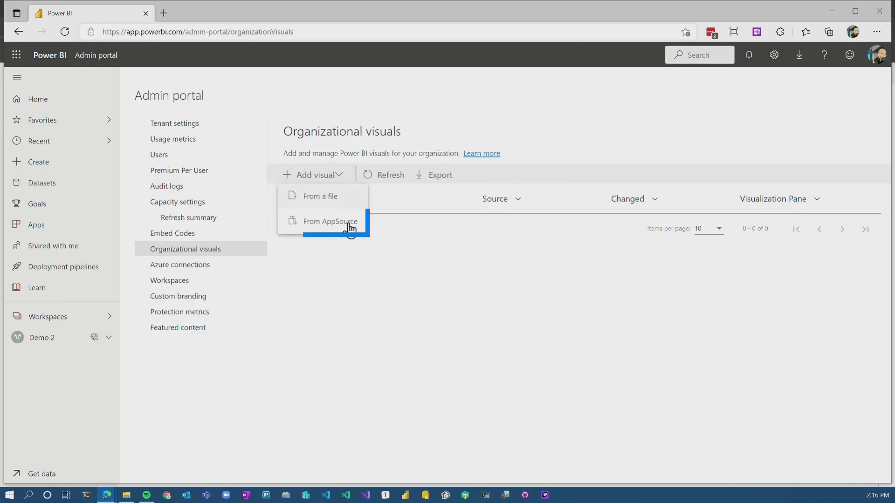
Add Enlighten Aquarium from AppSource, found by searching 'aq', as an organizational visual.
click(332, 226)
click(735, 122)
text(aq)
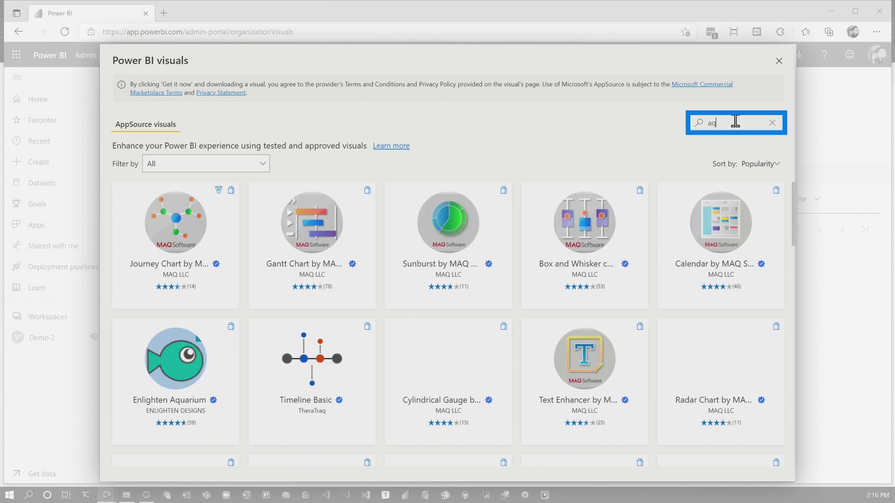
click(235, 450)
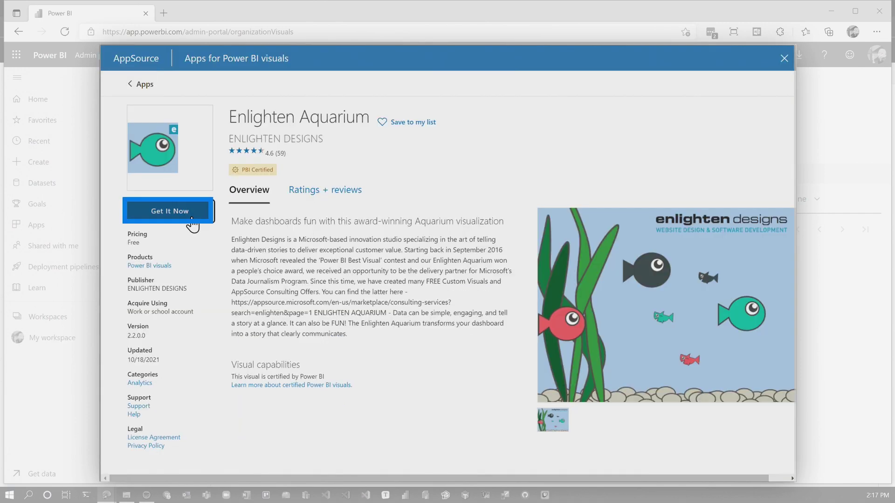
click(191, 219)
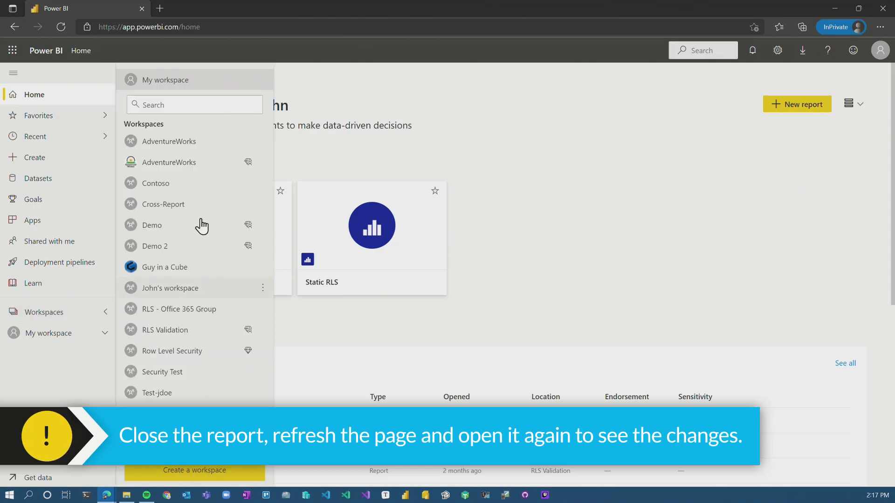
Open the AdventureWorks report in the Demo 2 workspace from the private window.
click(155, 246)
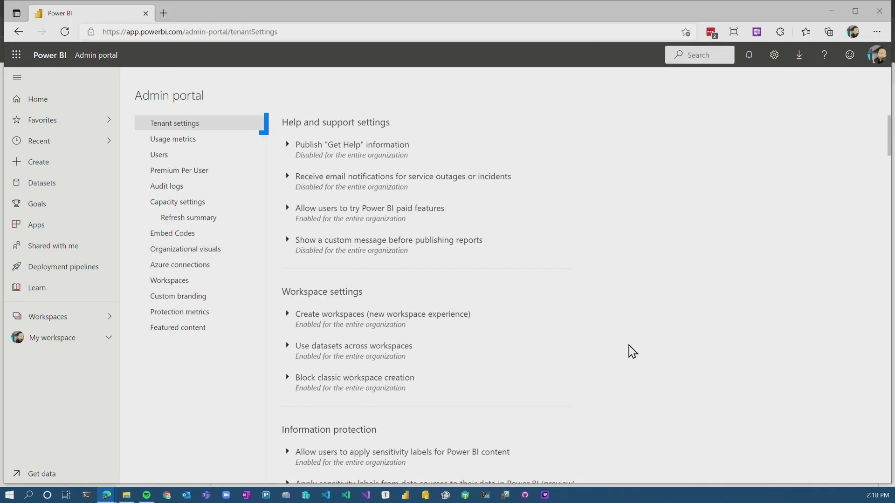
Re-enable and apply the 'Allow visuals created using the Power BI SDK' setting.
scroll(477, 352, down, 20)
click(377, 151)
click(306, 214)
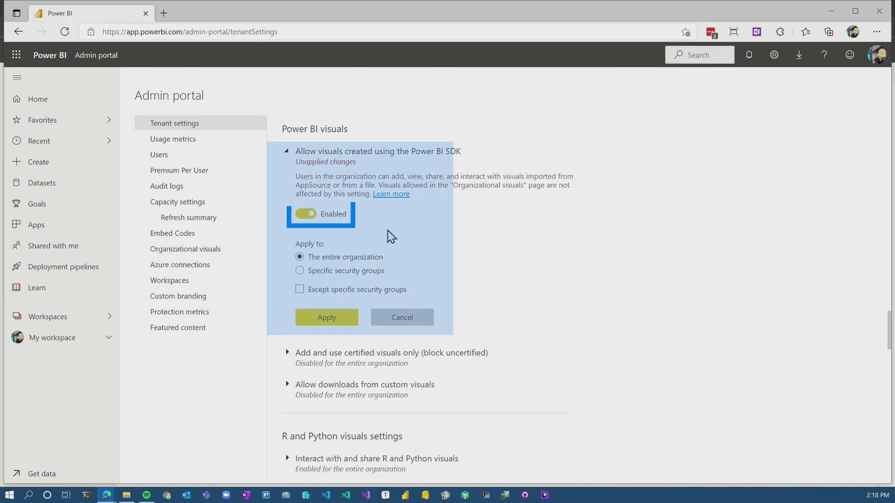
click(331, 322)
Enable 'Add and use certified visuals only' for the whole organization.
click(332, 187)
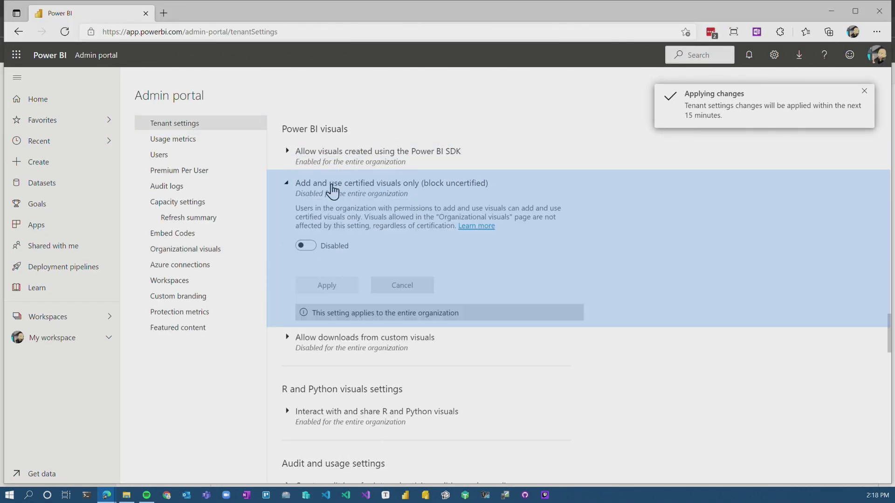
click(306, 246)
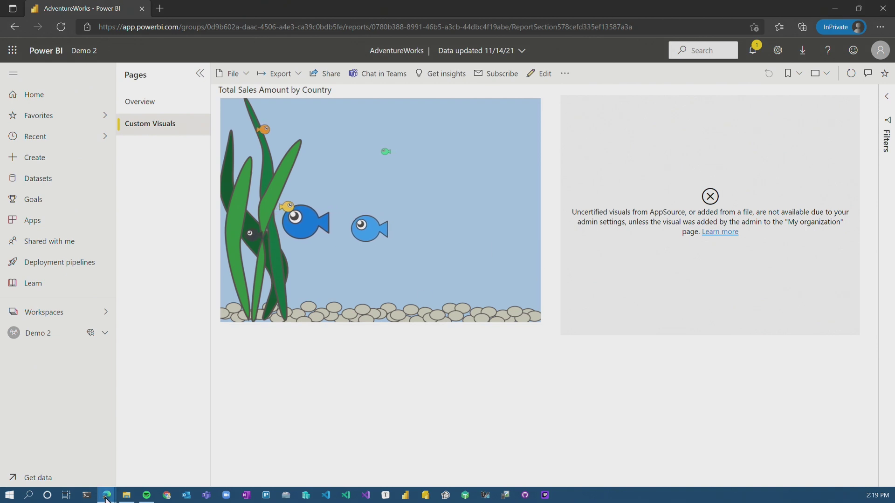
click(106, 498)
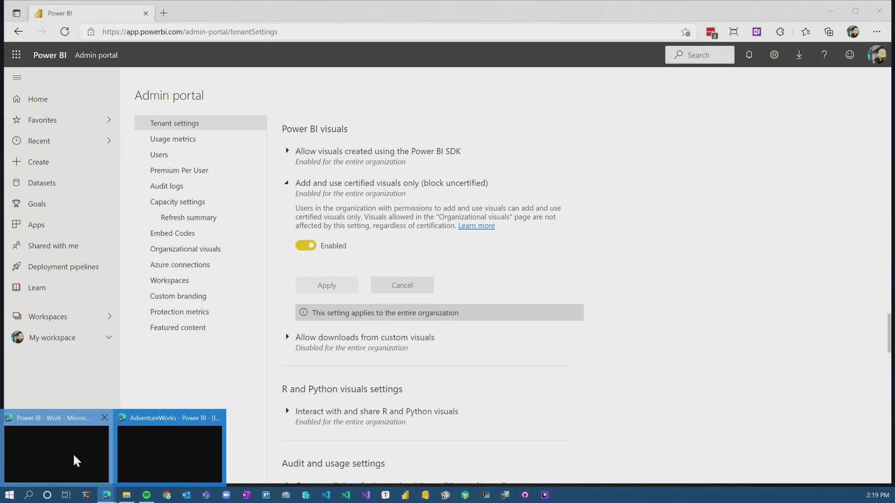
Add Image by CloudScope from AppSource, found by searching 'image', as an organizational visual.
click(74, 454)
click(194, 252)
click(315, 175)
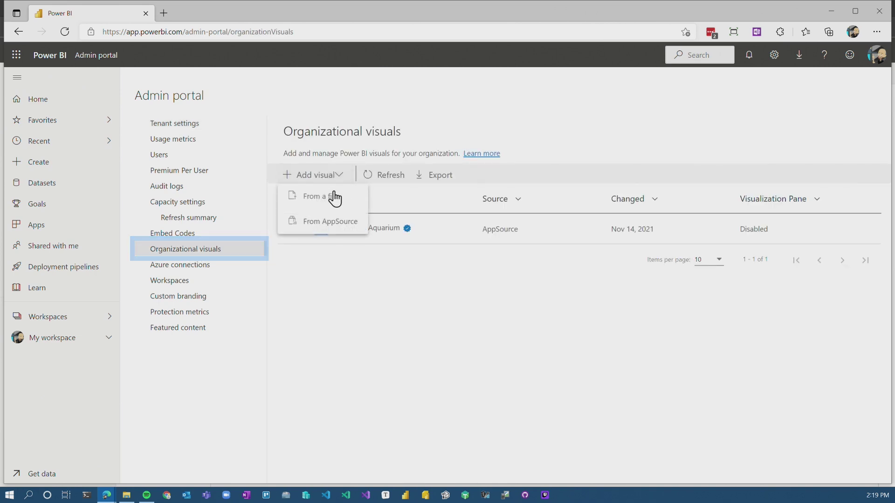
click(329, 224)
click(739, 121)
text(image)
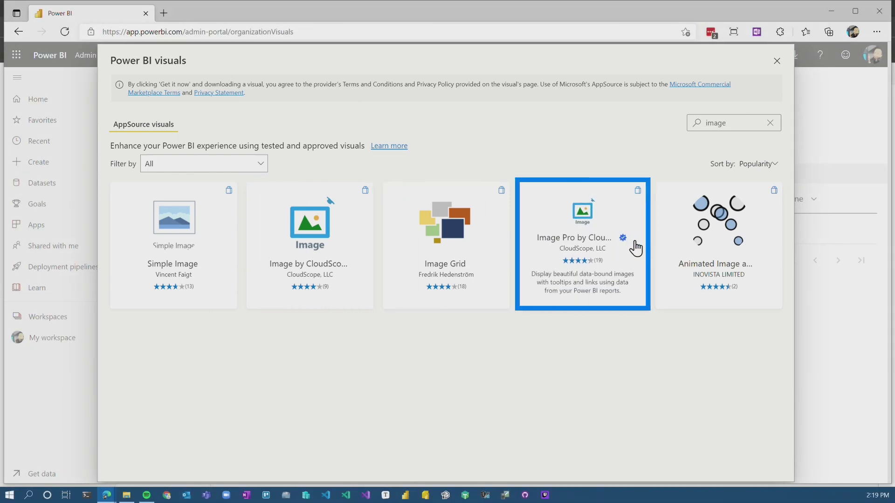
click(304, 244)
click(167, 211)
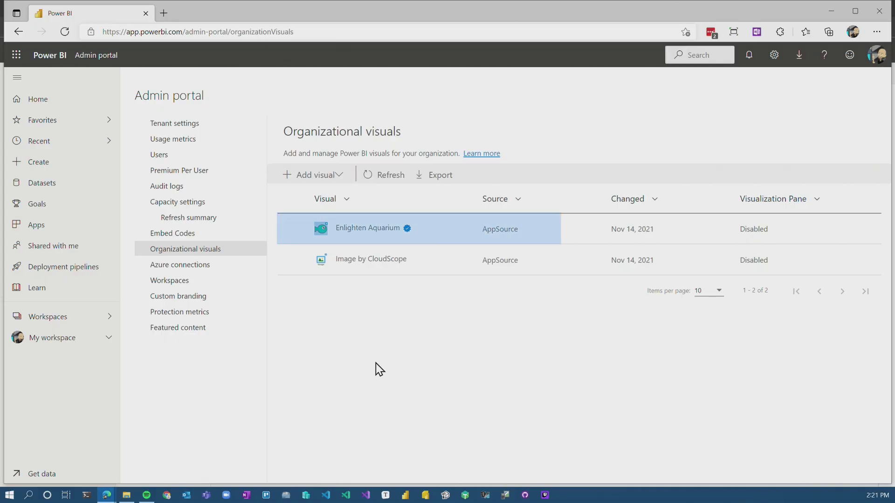
Enable Enlighten Aquarium for the Visualization Pane, leaving Image by CloudScope disabled.
click(293, 232)
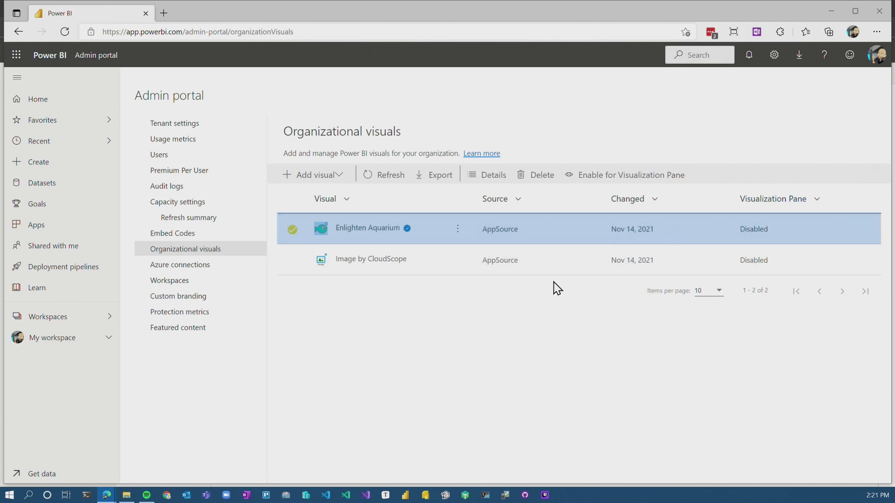
click(629, 176)
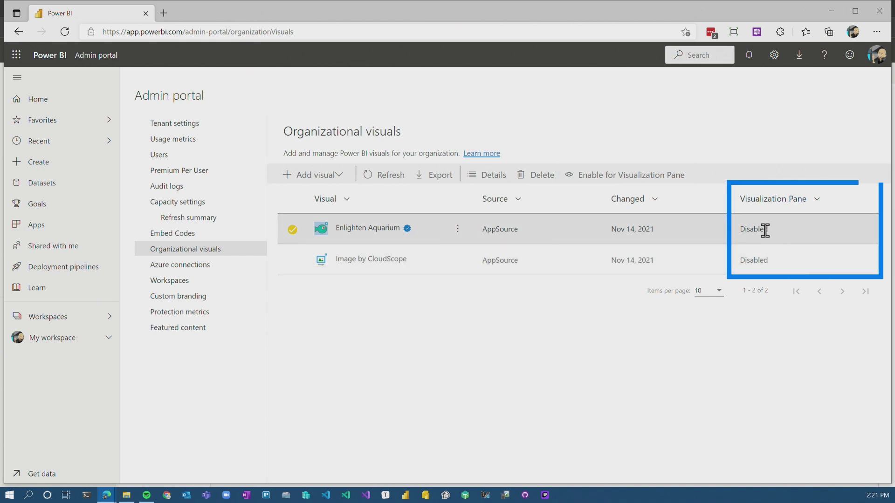
click(645, 177)
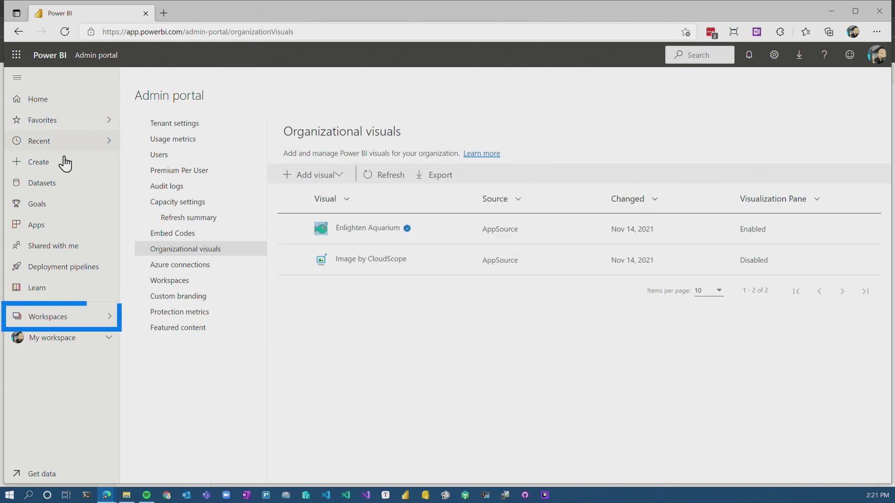
click(60, 319)
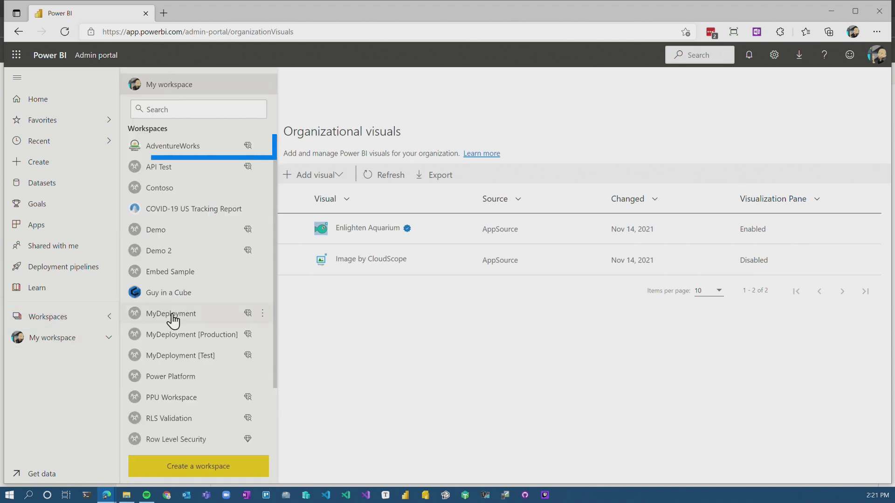
Open the AS Traces report in the AdventureWorks workspace in edit mode.
click(187, 146)
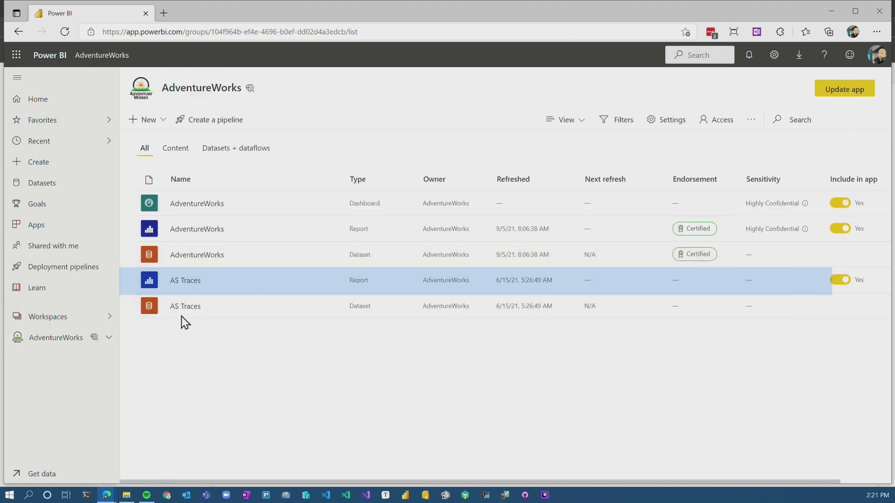
click(186, 281)
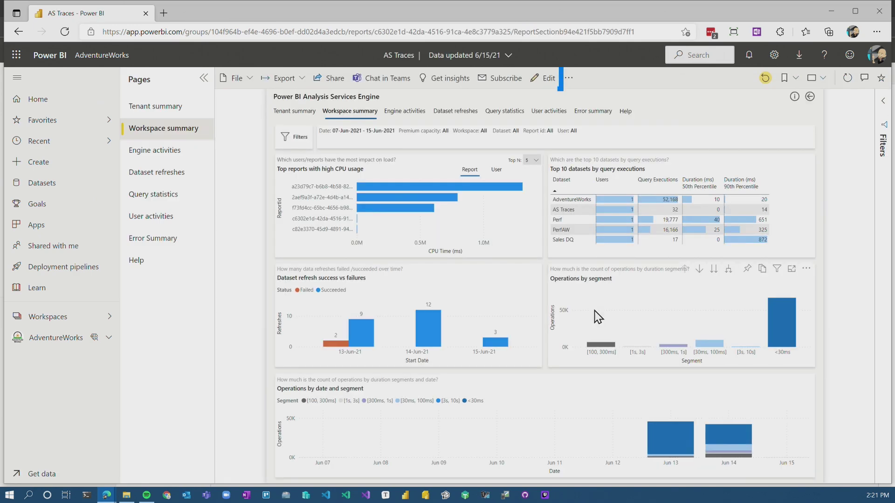
click(548, 80)
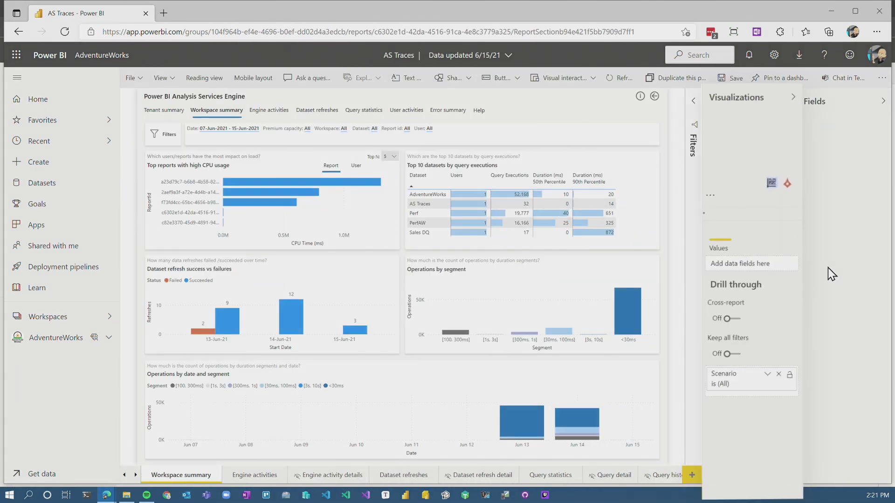